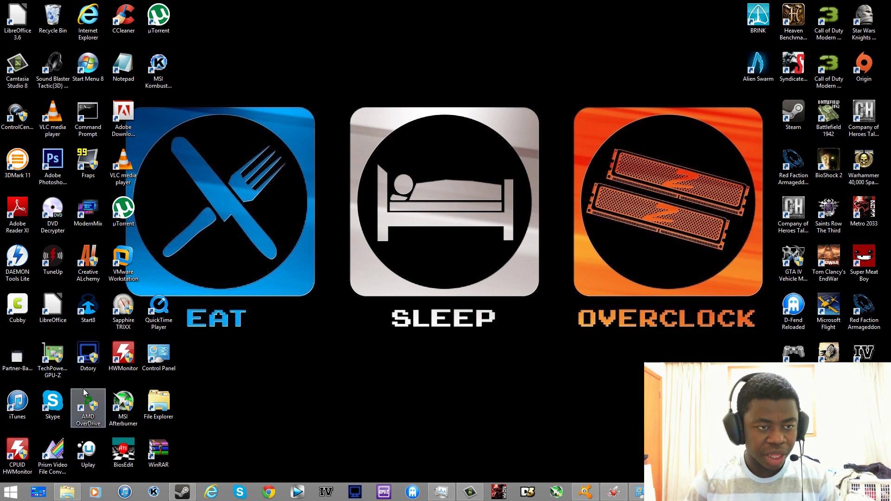
- Move the DVD Decrypter shortcut to the middle of the desktop and launch the program
{"action": "key", "text": "Up"}
{"action": "left_click_drag", "start_coordinate": [52, 212], "coordinate": [458, 111]}
{"action": "left_click_drag", "start_coordinate": [477, 267], "coordinate": [519, 242]}
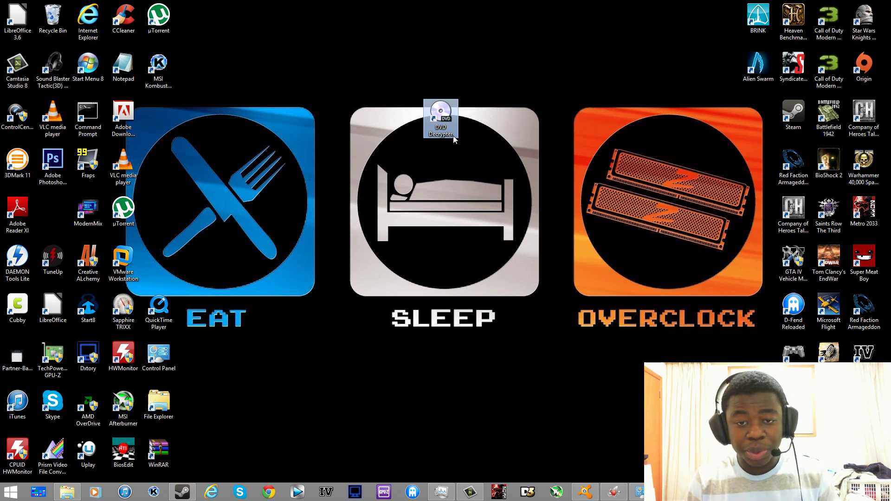
{"action": "double_click", "coordinate": [443, 113]}
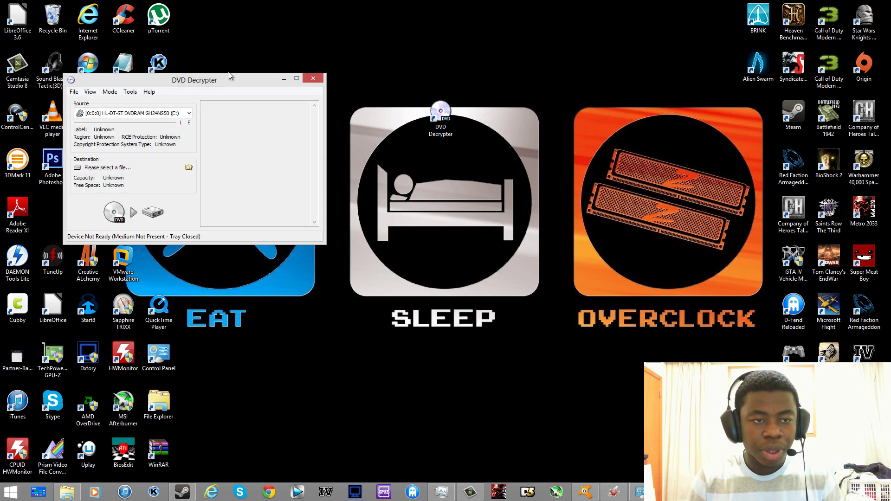
{"action": "left_click_drag", "start_coordinate": [226, 79], "coordinate": [461, 108]}
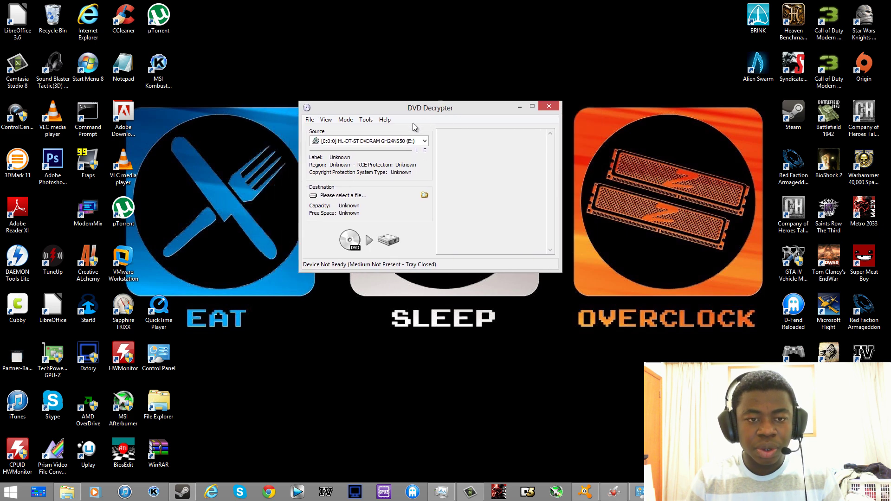
- Choose the HL-DT-ST DVDRAM GH24NS50 (E:) drive as the source and move the program window aside
{"action": "left_click", "coordinate": [424, 142]}
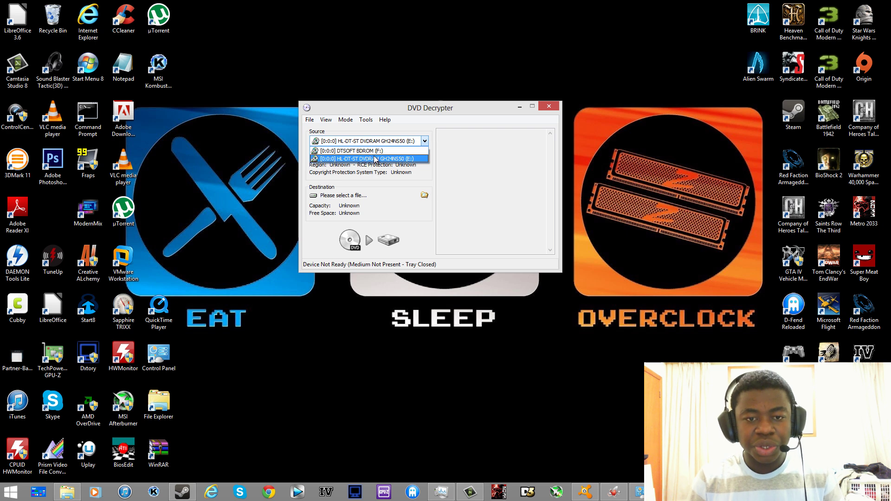
{"action": "left_click", "coordinate": [376, 158]}
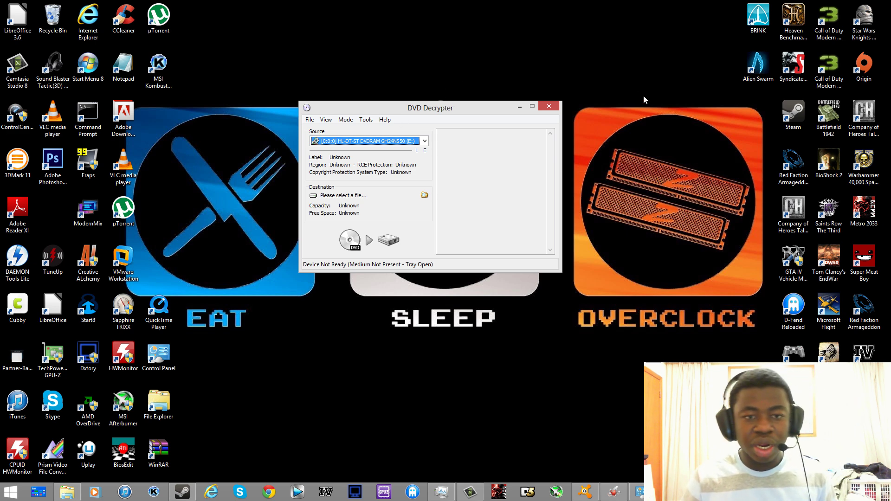
{"action": "left_click_drag", "start_coordinate": [475, 105], "coordinate": [514, 139]}
{"action": "left_click_drag", "start_coordinate": [573, 159], "coordinate": [564, 181]}
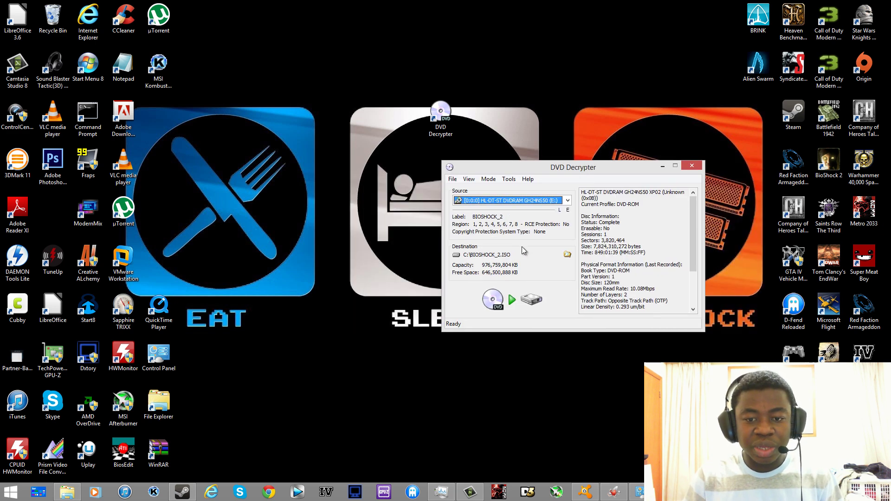
{"action": "left_click", "coordinate": [532, 205]}
{"action": "left_click", "coordinate": [534, 202]}
{"action": "left_click", "coordinate": [533, 201]}
{"action": "left_click", "coordinate": [542, 218]}
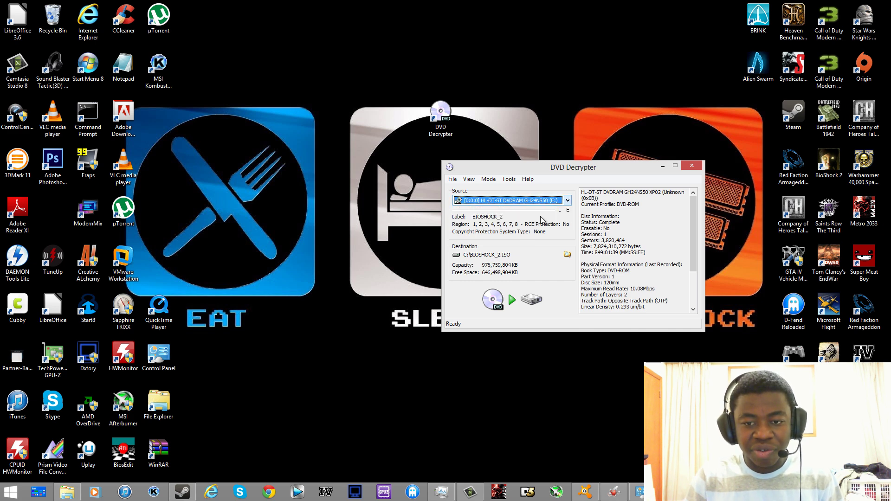
{"action": "left_click", "coordinate": [548, 200]}
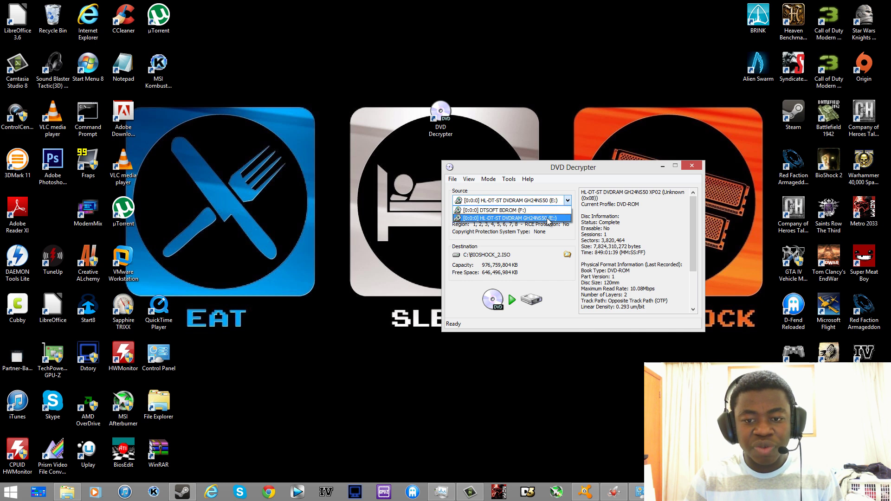
{"action": "left_click", "coordinate": [548, 219]}
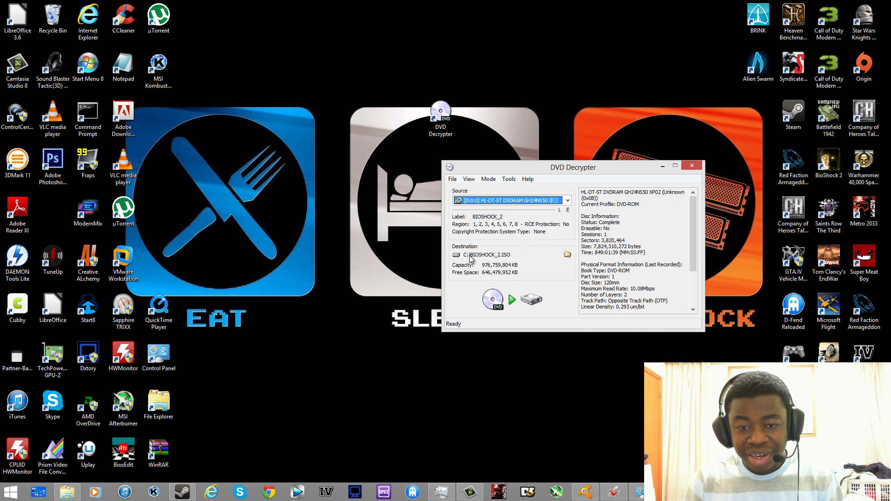
- Start choosing the destination for the ISO file and browse to the Documents library
{"action": "left_click", "coordinate": [567, 256]}
{"action": "left_click", "coordinate": [548, 207]}
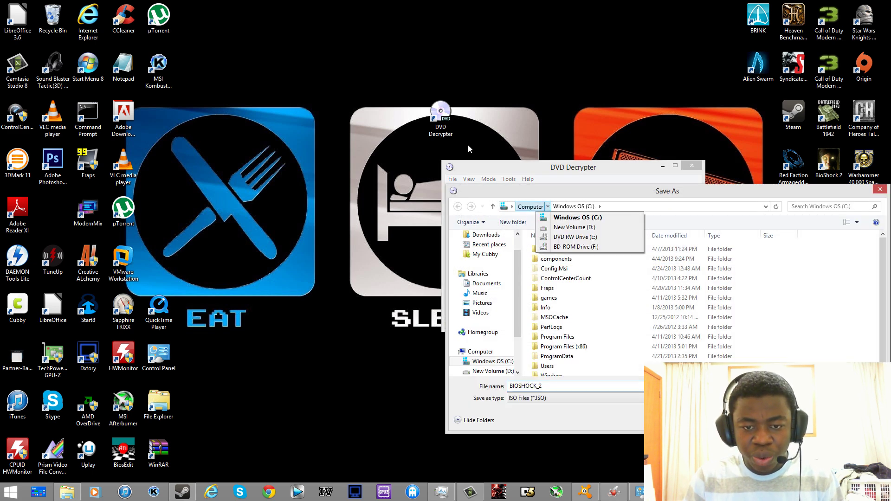
{"action": "left_click", "coordinate": [599, 206]}
{"action": "left_click", "coordinate": [592, 191]}
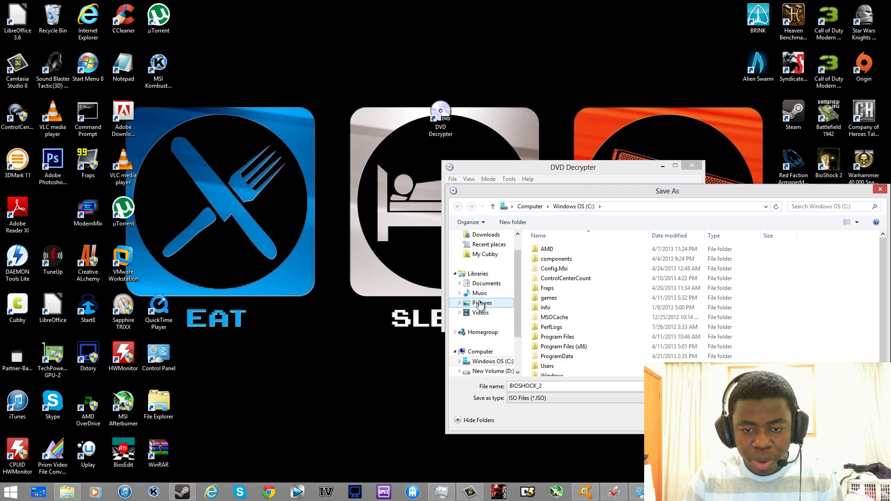
{"action": "left_click", "coordinate": [485, 284]}
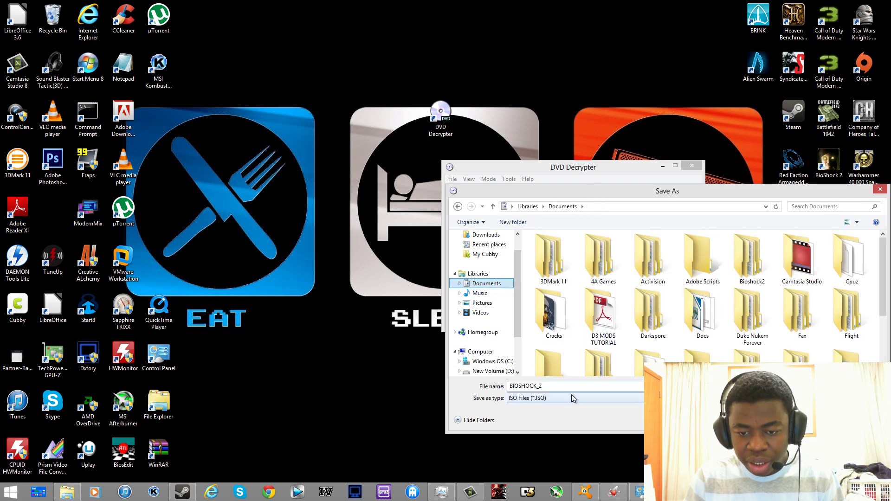
- Create a new folder named GAME IMAGES in the Documents library
{"action": "left_click_drag", "start_coordinate": [883, 306], "coordinate": [888, 360]}
{"action": "right_click", "coordinate": [792, 346]}
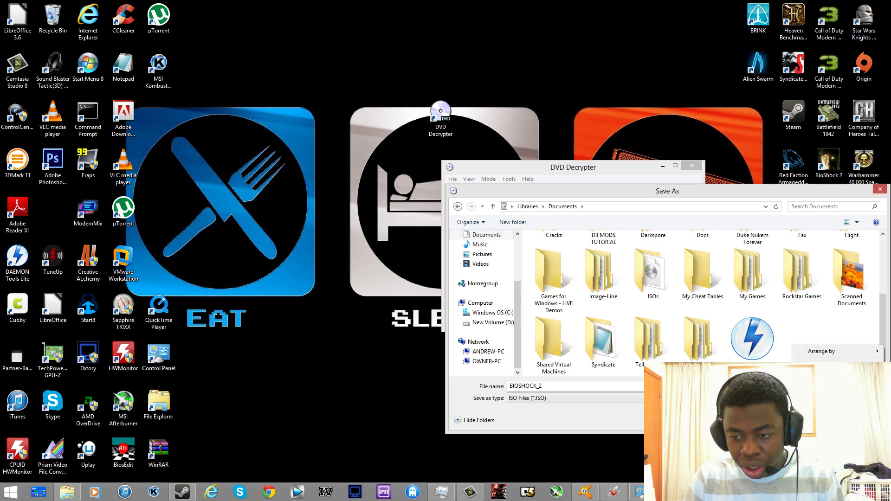
{"action": "left_click", "coordinate": [722, 343]}
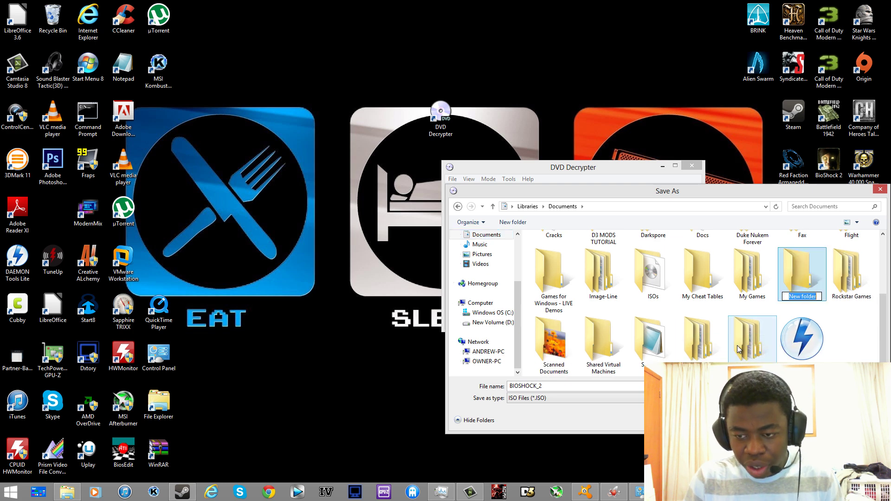
{"action": "type", "text": "GAME"}
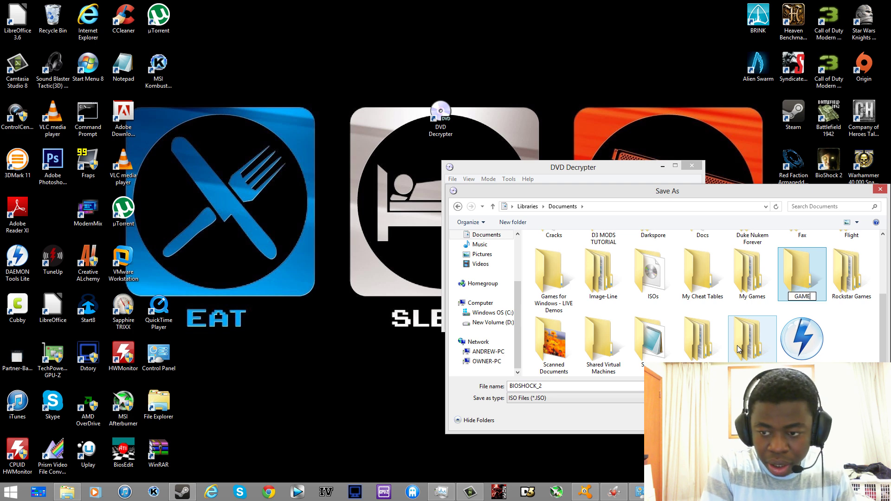
{"action": "type", "text": " IMAGE"}
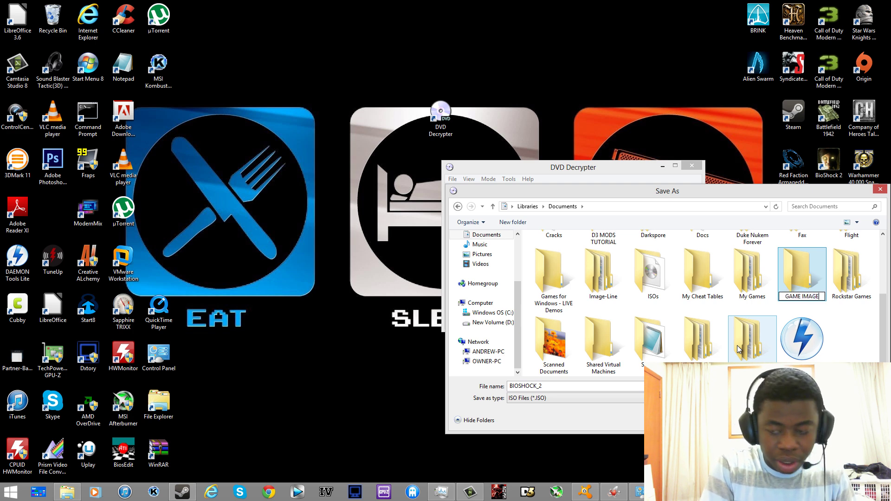
{"action": "type", "text": "S"}
{"action": "left_click", "coordinate": [802, 277]}
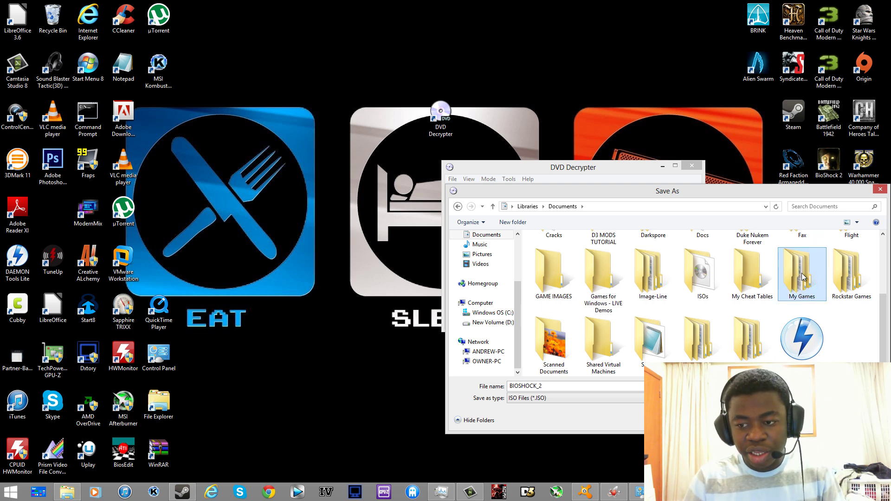
- Move the Spider-Man SD image file into the GAME IMAGES folder and open that folder
{"action": "left_click", "coordinate": [716, 345]}
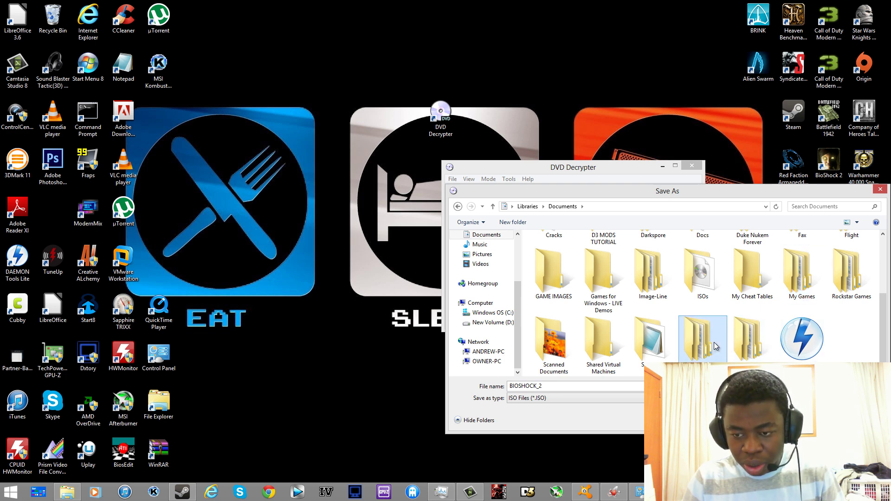
{"action": "type", "text": "games"}
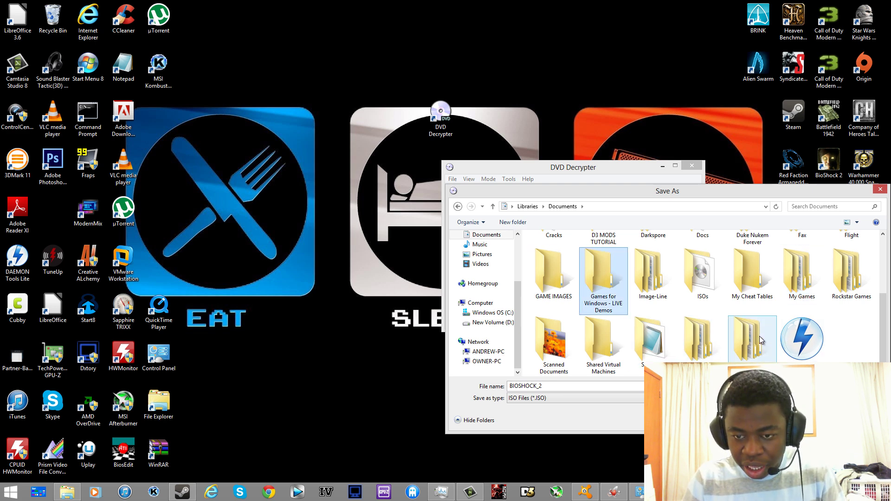
{"action": "left_click_drag", "start_coordinate": [802, 339], "coordinate": [557, 288]}
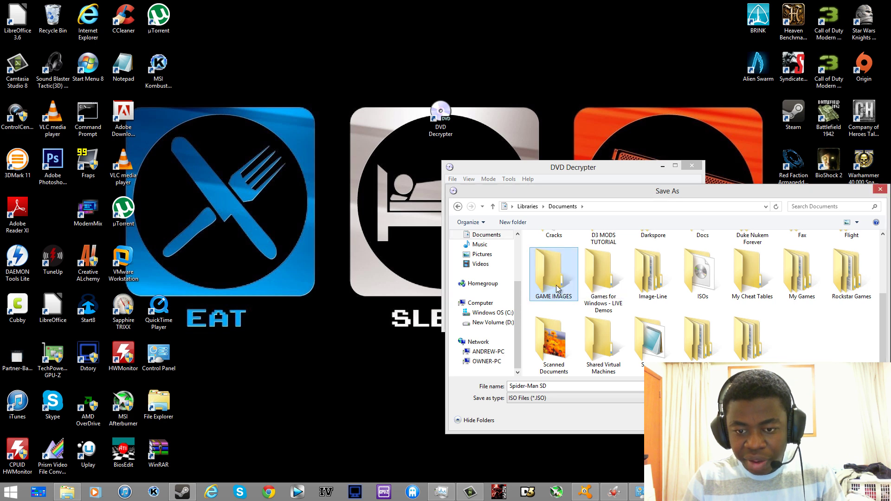
{"action": "double_click", "coordinate": [557, 289]}
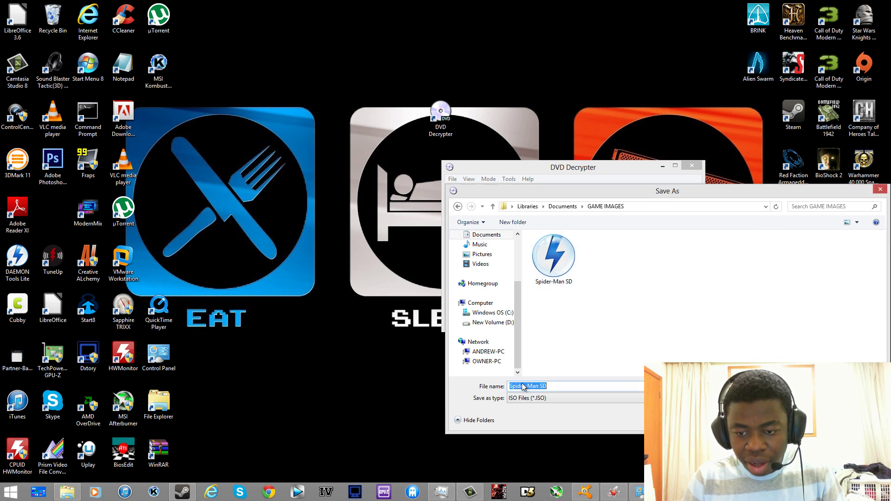
- Set the destination file name to BIOSHOCK_2 and save it as an ISO file in GAME IMAGES
{"action": "left_click_drag", "start_coordinate": [612, 193], "coordinate": [84, 170]}
{"action": "left_click_drag", "start_coordinate": [249, 179], "coordinate": [171, 165]}
{"action": "key", "text": "BackSpace"}
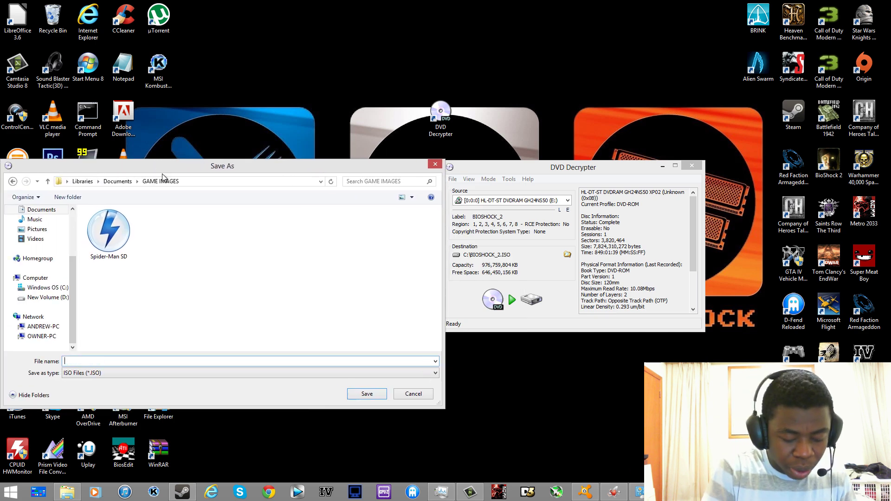
{"action": "type", "text": "BIOS"}
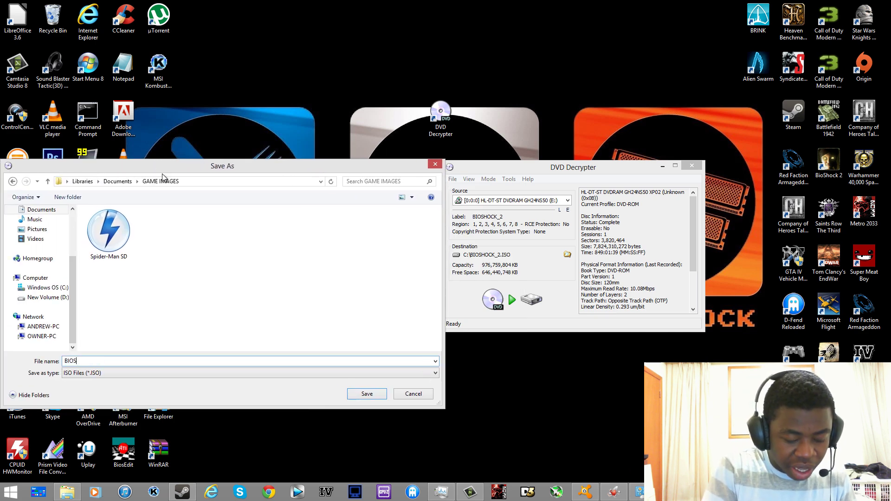
{"action": "type", "text": "HOCK_"}
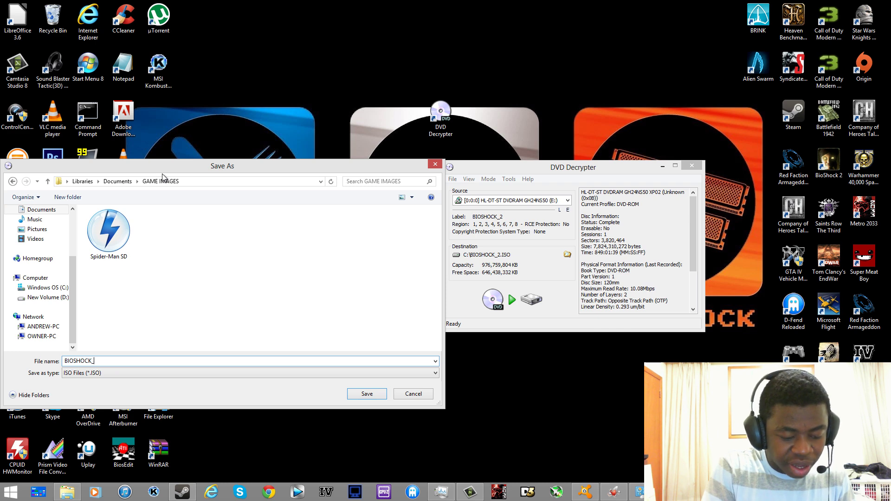
{"action": "type", "text": "2"}
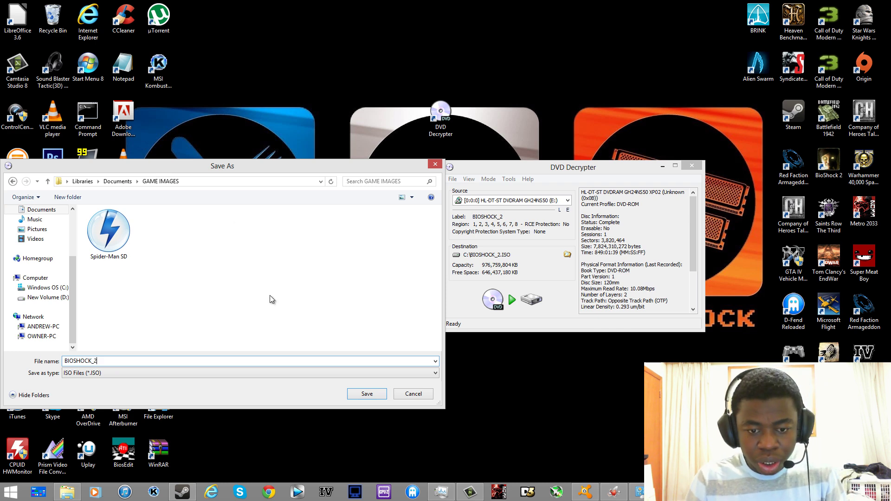
{"action": "left_click", "coordinate": [366, 393]}
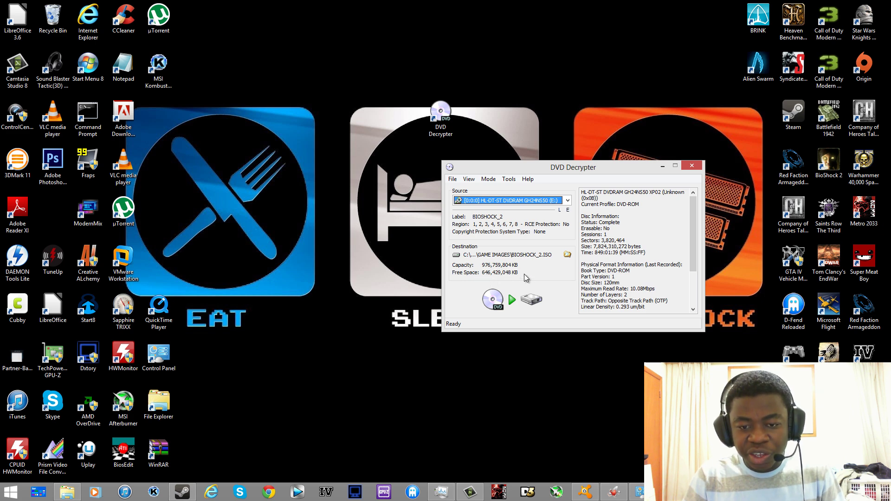
- Start reading the BIOSHOCK_2 disc to the ISO file and move the progress window toward the desktop's centre
{"action": "left_click", "coordinate": [514, 302]}
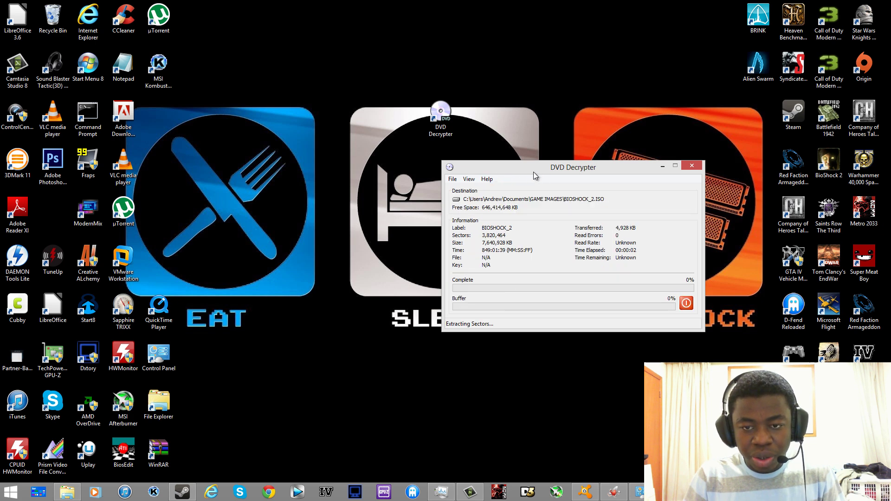
{"action": "left_click_drag", "start_coordinate": [533, 172], "coordinate": [398, 173]}
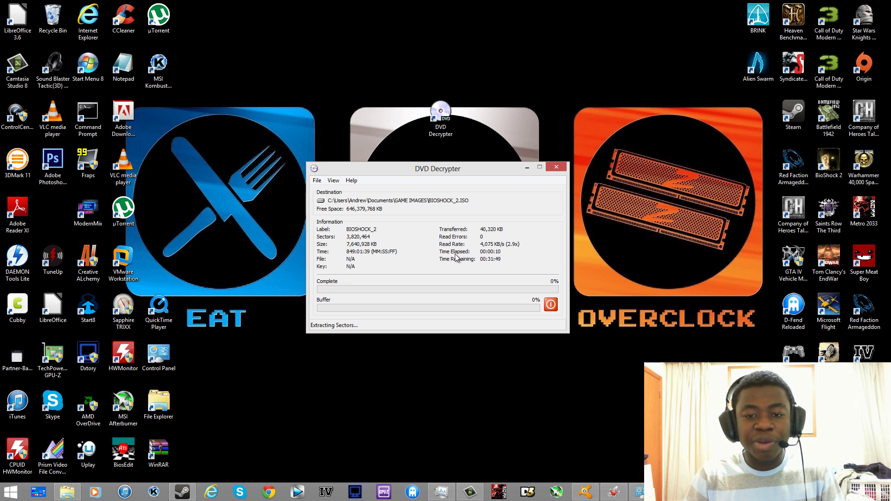
{"action": "left_click", "coordinate": [613, 492]}
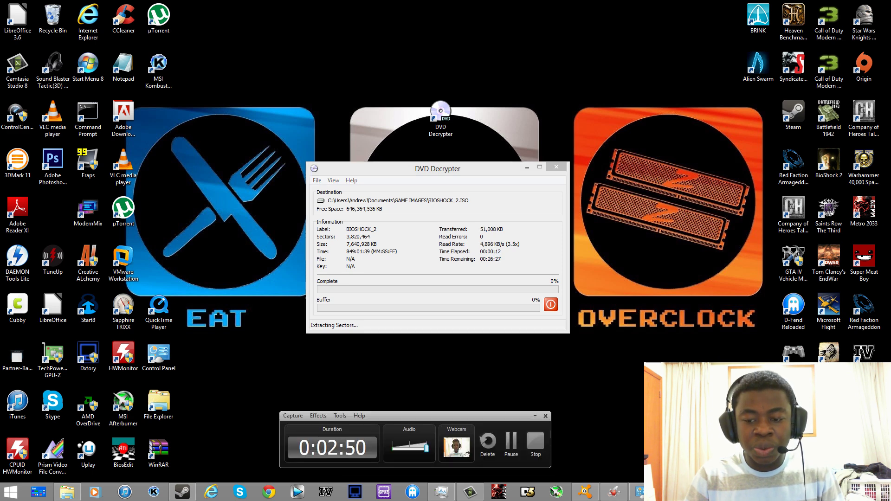
{"action": "left_click", "coordinate": [510, 448]}
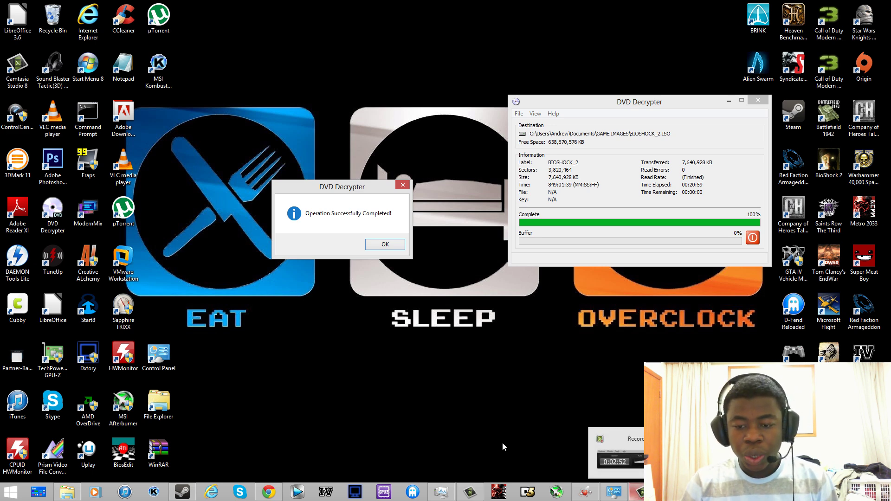
- Dismiss the completion message and move the main window to the middle of the desktop
{"action": "left_click_drag", "start_coordinate": [353, 187], "coordinate": [364, 143]}
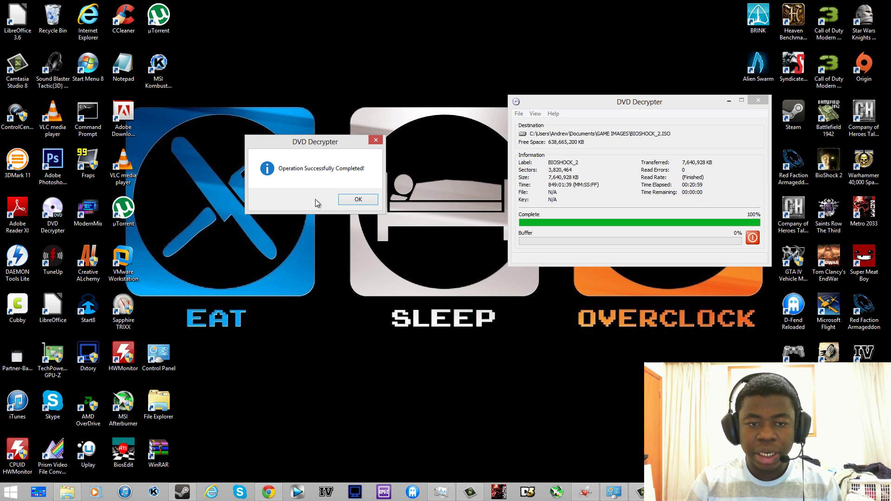
{"action": "left_click", "coordinate": [358, 200]}
{"action": "left_click_drag", "start_coordinate": [611, 107], "coordinate": [417, 120]}
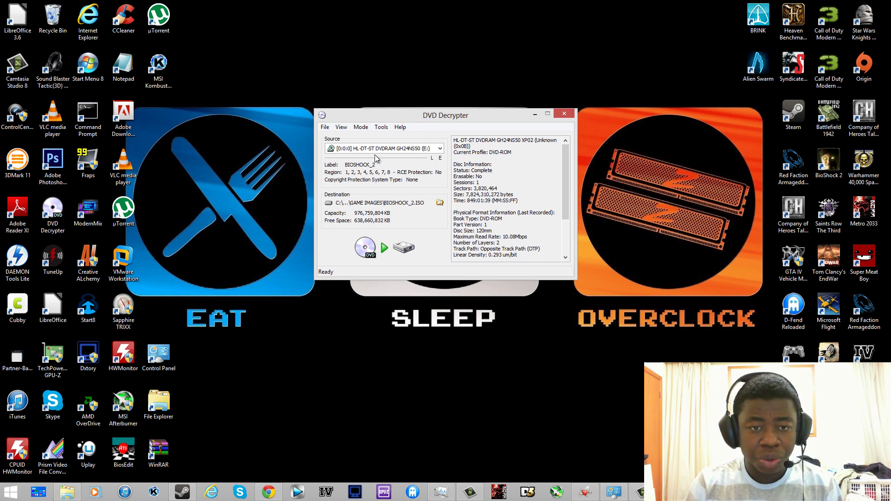
- Review the available modes and the File, IFO, ISO Read, ISO Write and General settings, leaving the settings without saving changes
{"action": "left_click", "coordinate": [364, 128]}
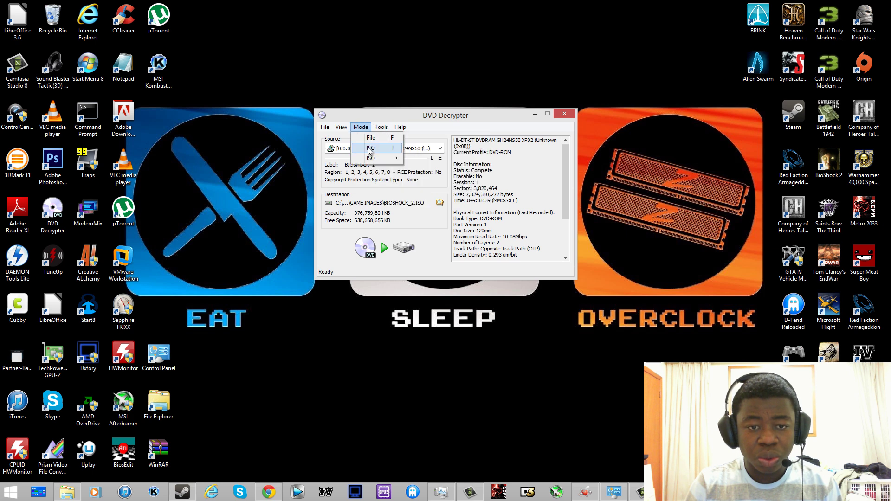
{"action": "mouse_move", "coordinate": [398, 148]}
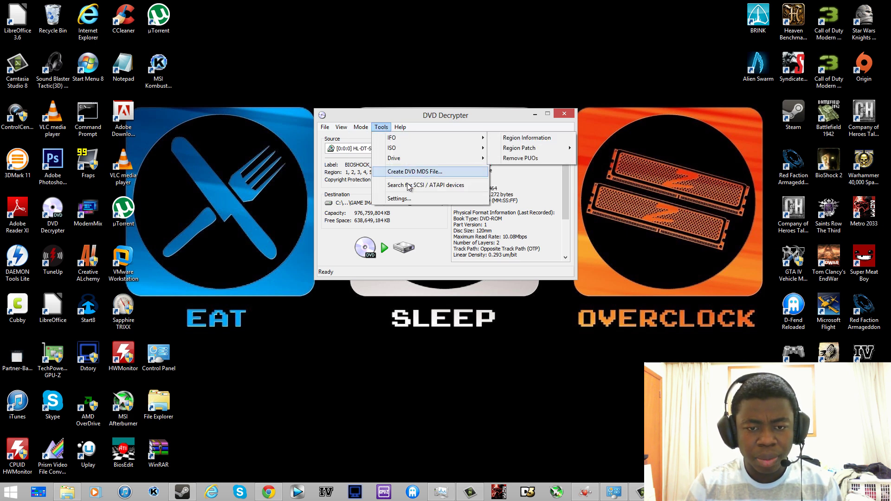
{"action": "left_click", "coordinate": [399, 198]}
{"action": "left_click", "coordinate": [387, 130]}
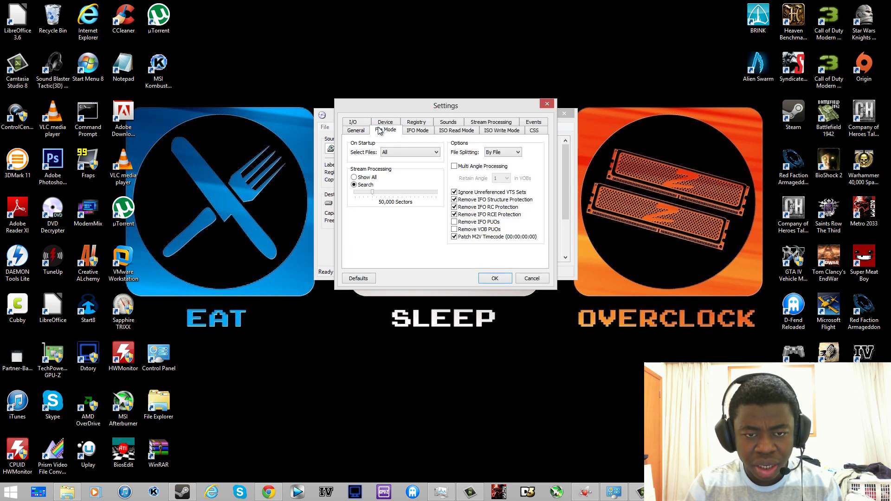
{"action": "left_click", "coordinate": [452, 123]}
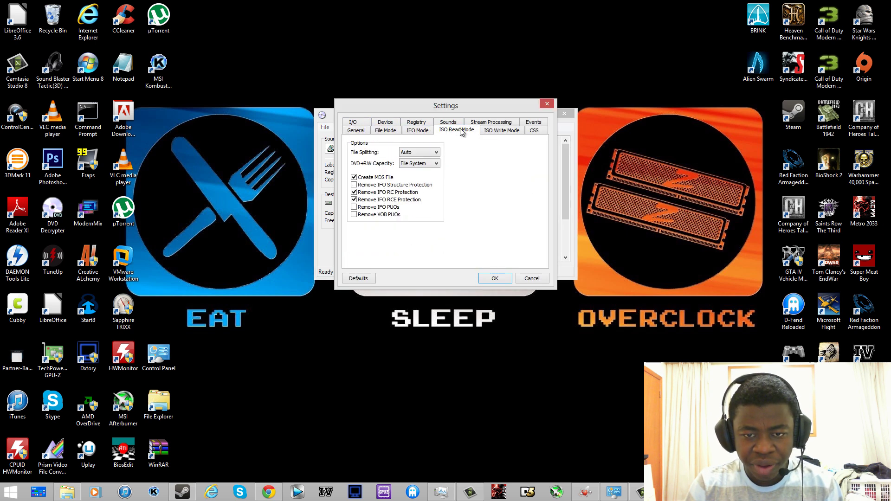
{"action": "left_click", "coordinate": [511, 130]}
{"action": "left_click", "coordinate": [407, 123]}
{"action": "left_click", "coordinate": [385, 130]}
{"action": "left_click", "coordinate": [352, 131]}
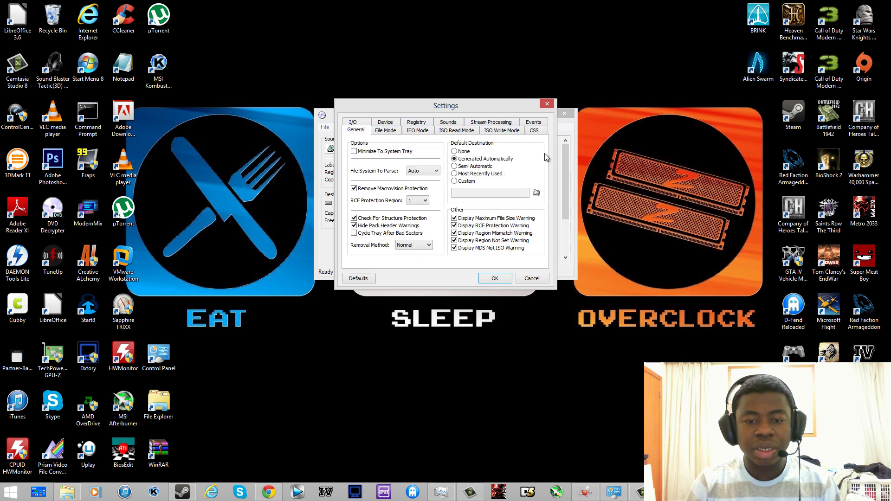
{"action": "left_click", "coordinate": [411, 131]}
{"action": "left_click", "coordinate": [385, 130]}
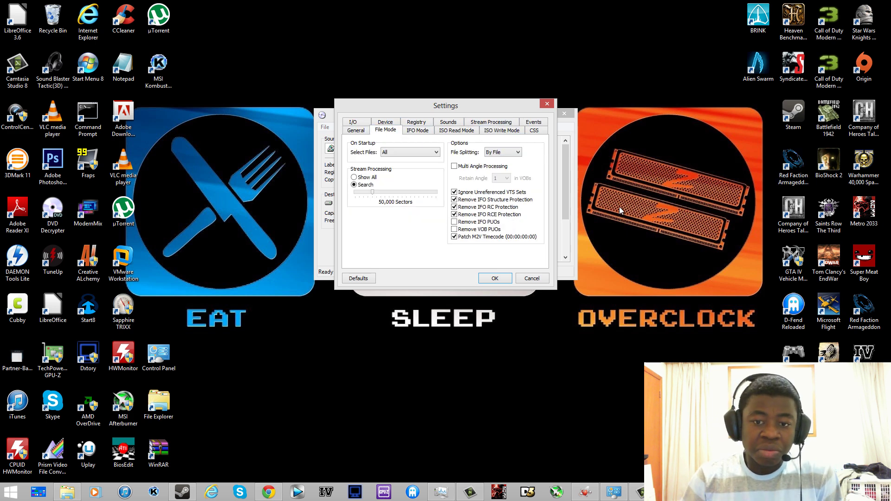
{"action": "left_click", "coordinate": [530, 280]}
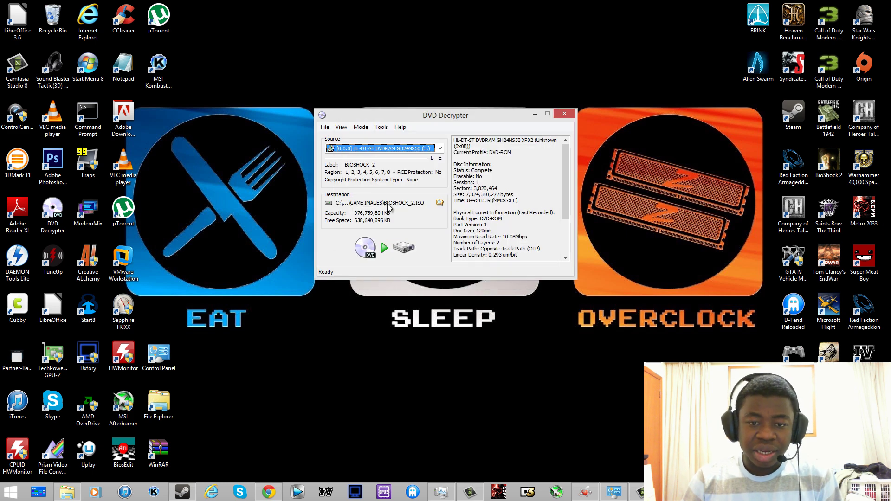
{"action": "left_click_drag", "start_coordinate": [418, 115], "coordinate": [351, 133]}
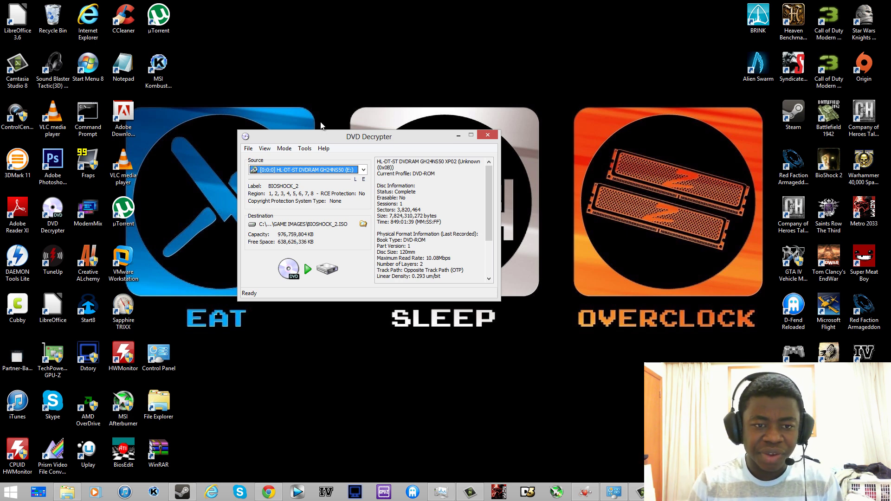
{"action": "left_click_drag", "start_coordinate": [332, 133], "coordinate": [416, 125]}
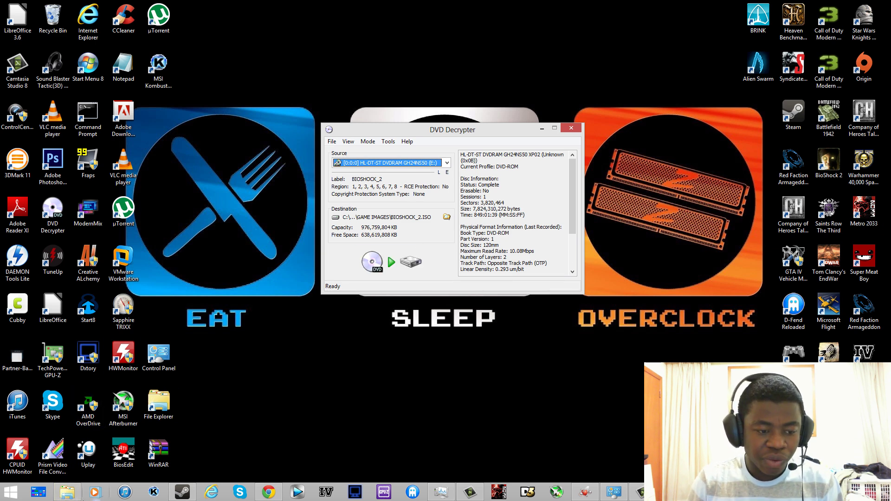
- Switch to File Explorer, open the GAME IMAGES folder in Documents and check the ripped BIOSHOCK_2 files
{"action": "left_click", "coordinate": [67, 492]}
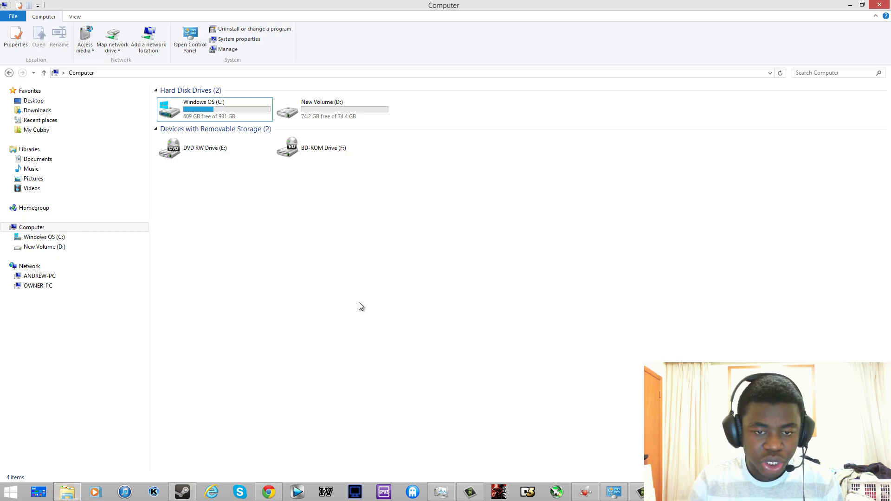
{"action": "left_click", "coordinate": [62, 160]}
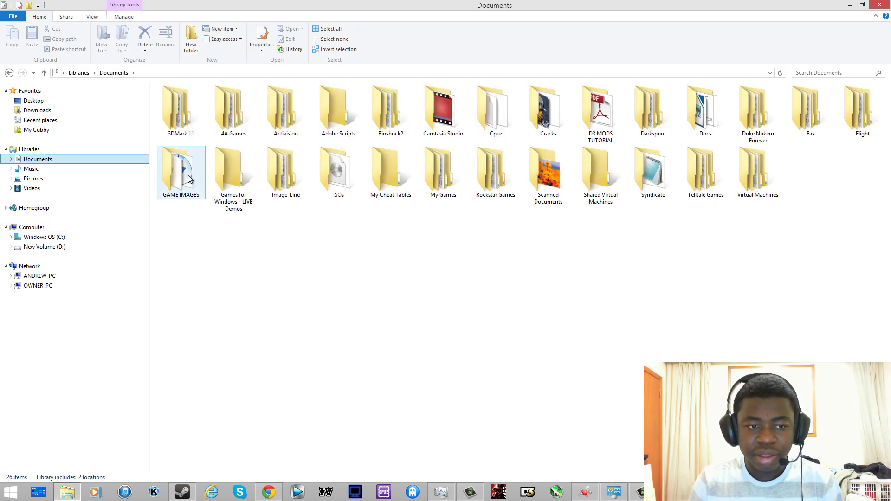
{"action": "double_click", "coordinate": [188, 179]}
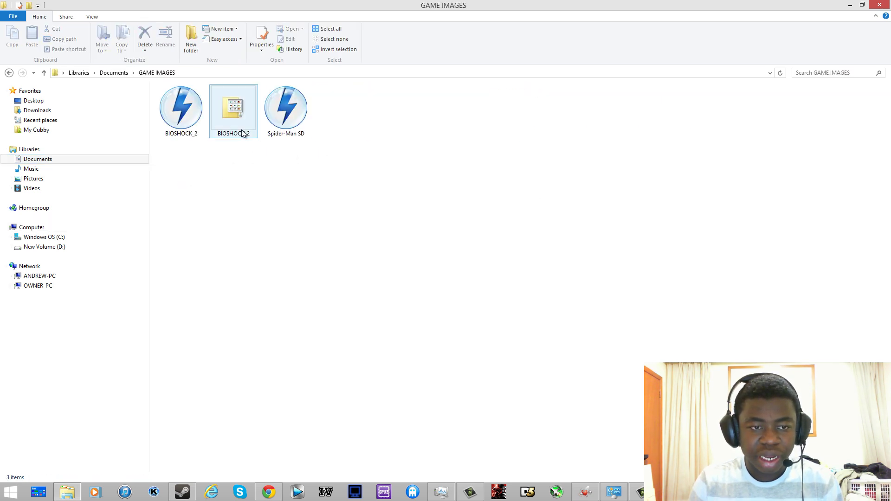
{"action": "left_click", "coordinate": [241, 117]}
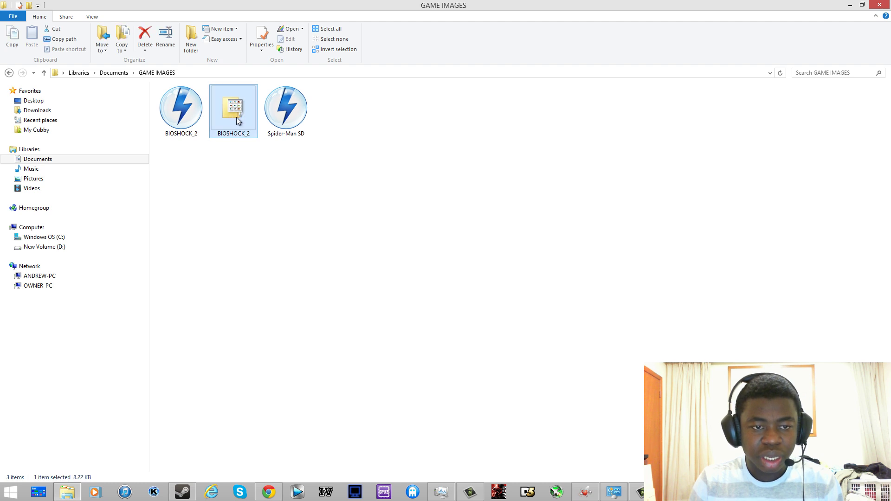
{"action": "left_click_drag", "start_coordinate": [190, 127], "coordinate": [330, 185]}
- View the programs offered for opening the BIOSHOCK_2 ISO file, without choosing one
{"action": "right_click", "coordinate": [179, 120]}
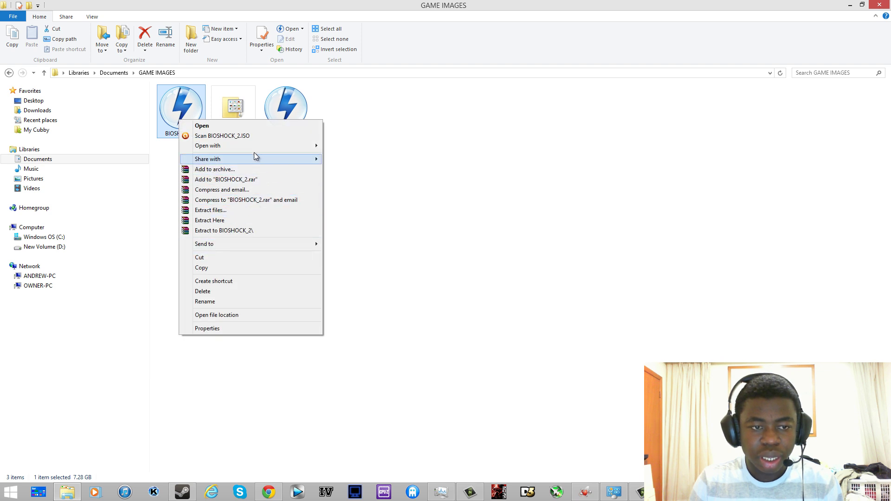
{"action": "mouse_move", "coordinate": [258, 147]}
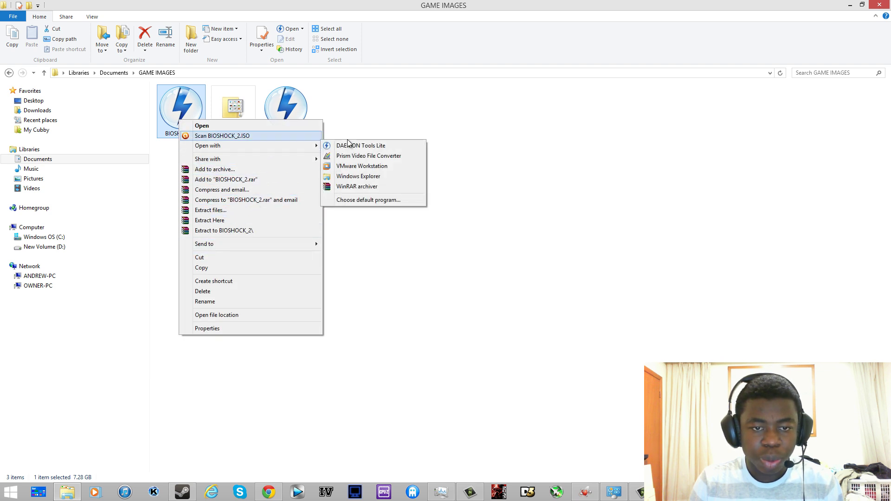
{"action": "left_click", "coordinate": [280, 356]}
- Return to the desktop and launch DAEMON Tools Lite
{"action": "key", "text": "super+d"}
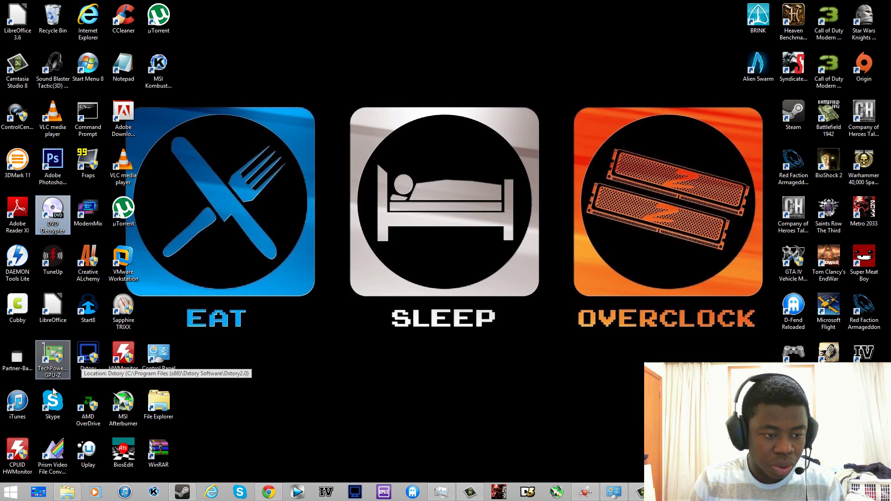
{"action": "left_click", "coordinate": [18, 402]}
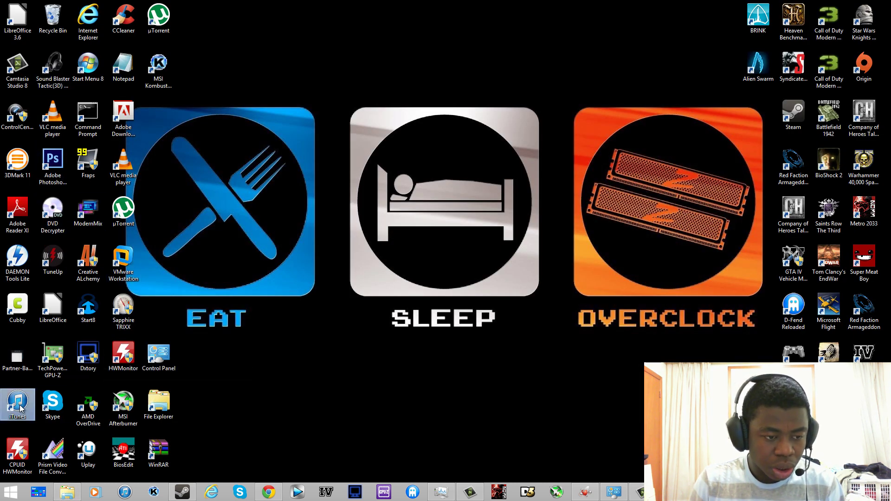
{"action": "double_click", "coordinate": [17, 260]}
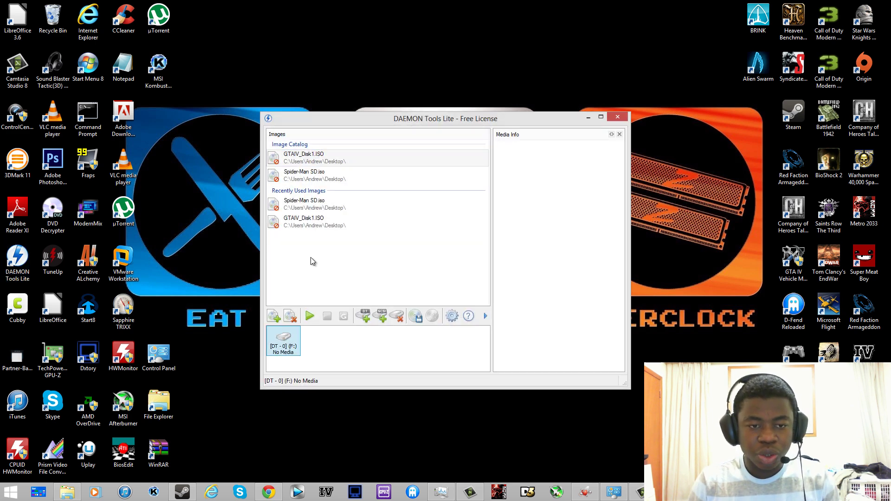
- Add BIOSHOCK_2.ISO from the GAME IMAGES folder in Documents to the image catalog
{"action": "left_click", "coordinate": [287, 319]}
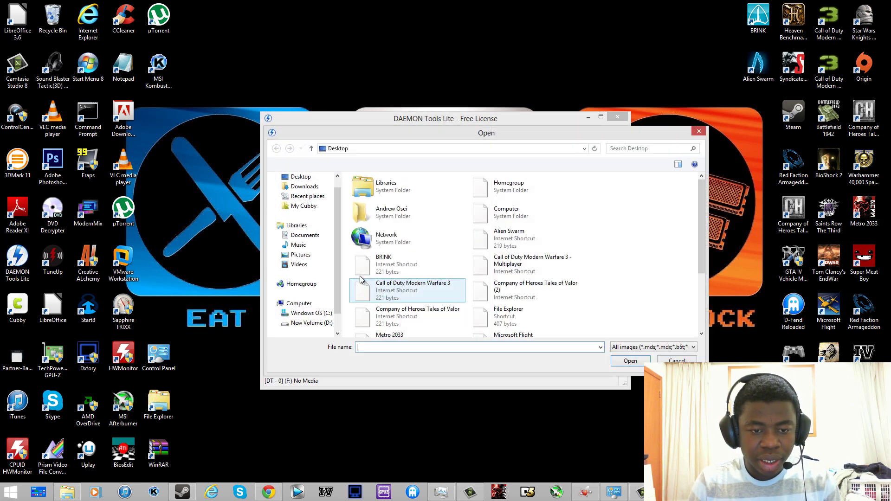
{"action": "left_click", "coordinate": [304, 249]}
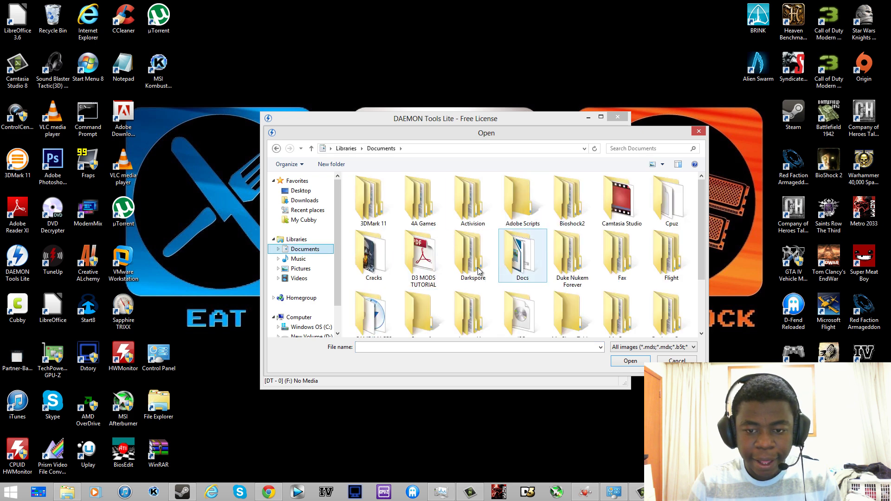
{"action": "scroll", "coordinate": [374, 311], "scroll_direction": "down", "scroll_amount": 1}
{"action": "double_click", "coordinate": [373, 302]}
{"action": "double_click", "coordinate": [373, 200]}
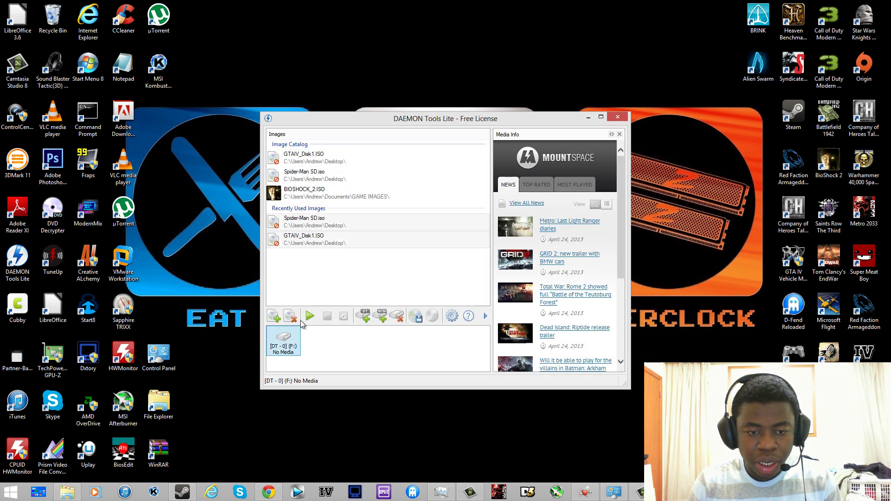
- Mount BIOSHOCK_2.ISO from the image catalog on the virtual drive DT-0 (F:)
{"action": "left_click", "coordinate": [310, 316]}
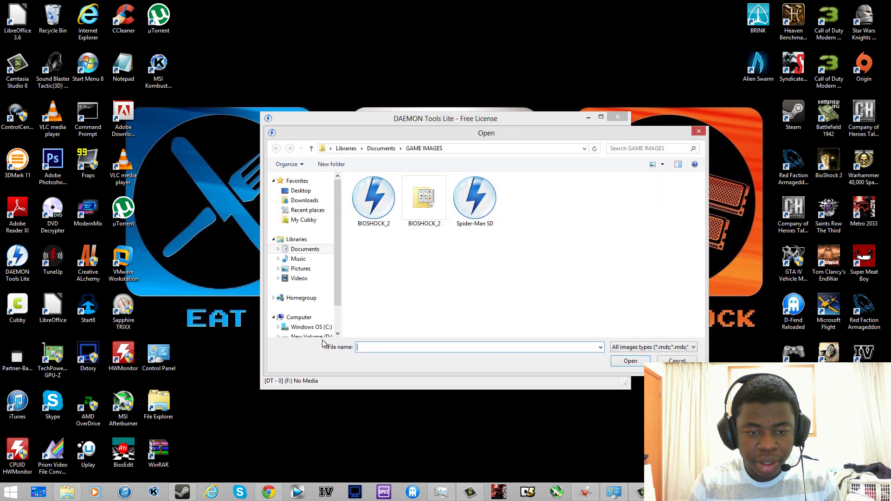
{"action": "left_click", "coordinate": [676, 360]}
{"action": "left_click", "coordinate": [325, 193]}
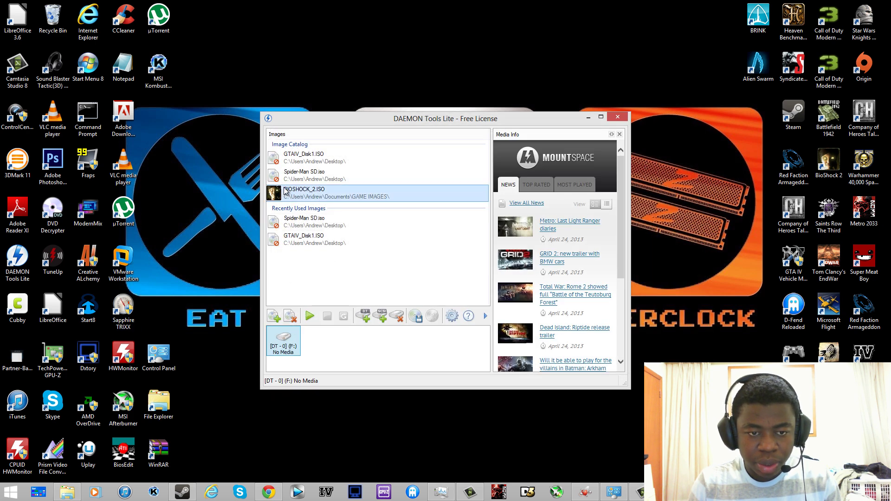
{"action": "left_click", "coordinate": [310, 317]}
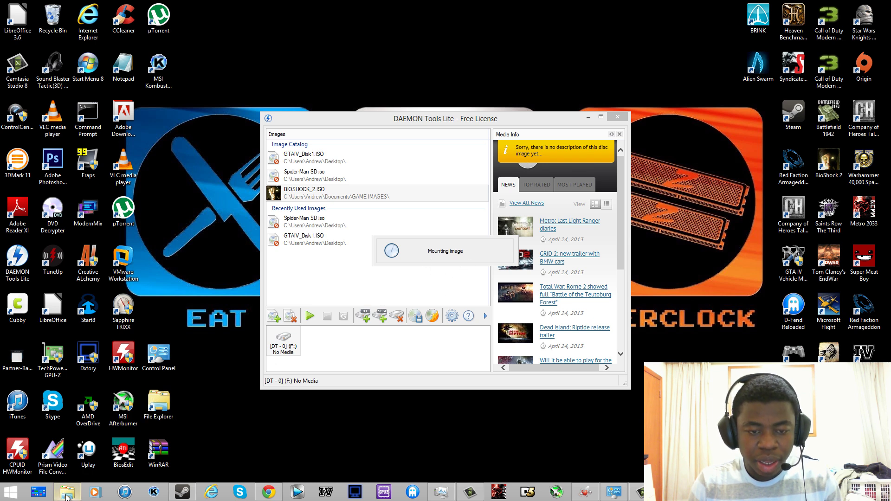
- Switch to the GAME IMAGES folder in File Explorer and look over the BIOSHOCK_2 and Spider-Man SD images
{"action": "left_click", "coordinate": [66, 493]}
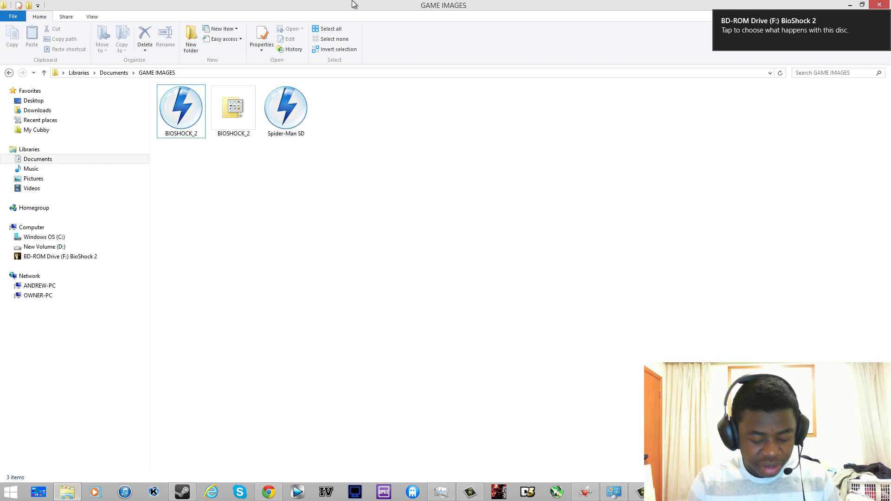
{"action": "left_click_drag", "start_coordinate": [328, 5], "coordinate": [457, 4]}
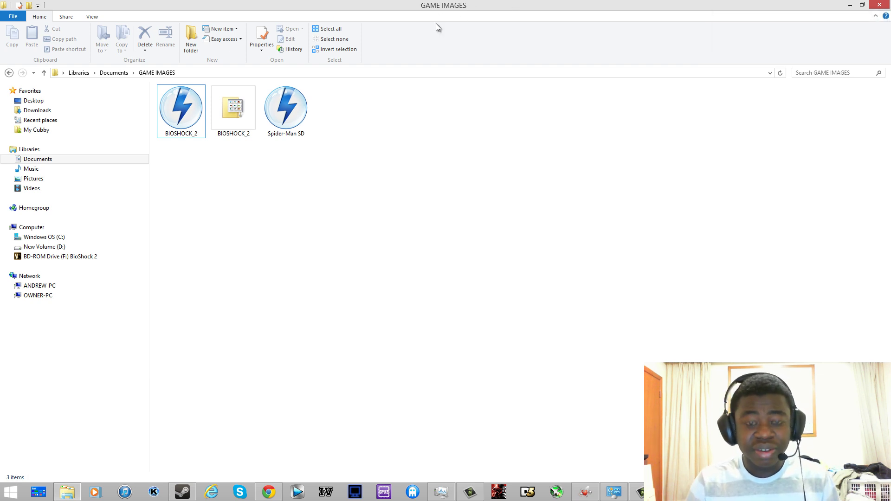
{"action": "double_click", "coordinate": [444, 8]}
{"action": "double_click", "coordinate": [451, 6]}
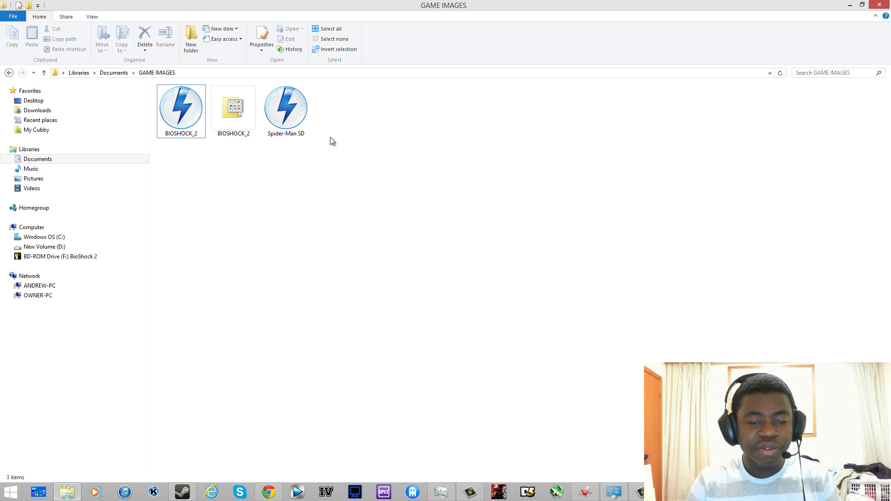
{"action": "left_click_drag", "start_coordinate": [181, 116], "coordinate": [283, 199]}
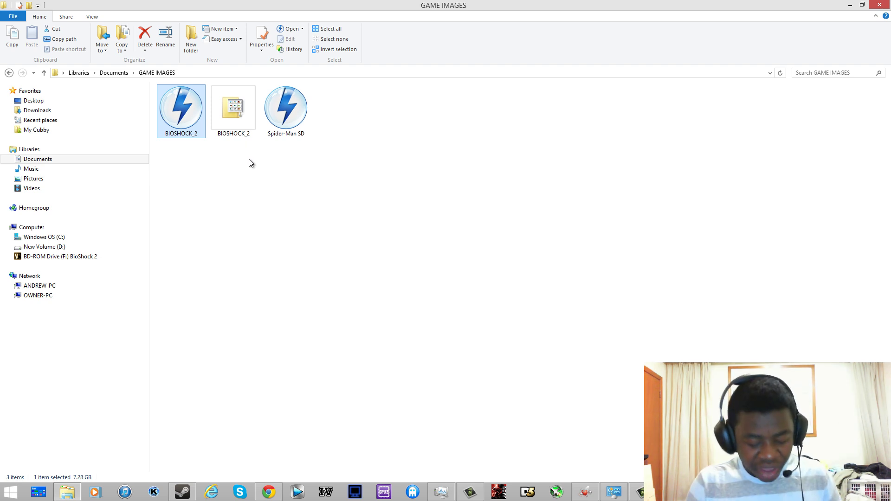
{"action": "mouse_move", "coordinate": [273, 108]}
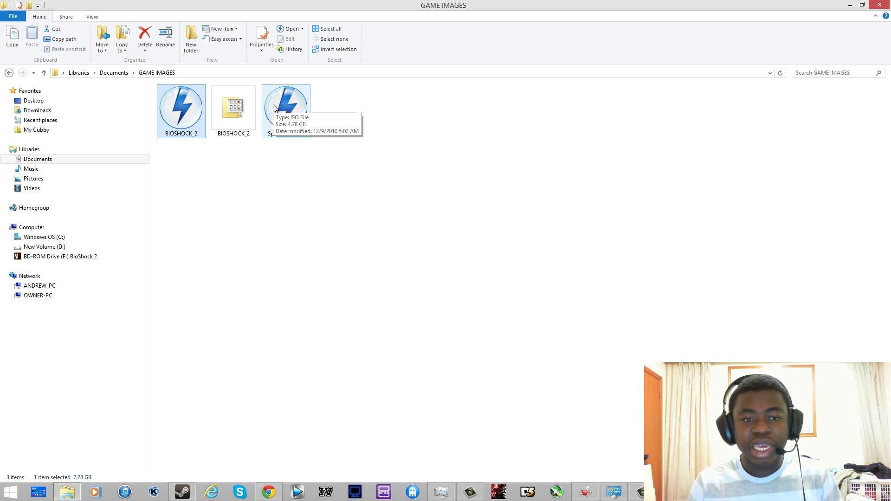
- Open the mounted BioShock 2 disc in BD-ROM Drive (F:) and view its files
{"action": "left_click", "coordinate": [63, 258]}
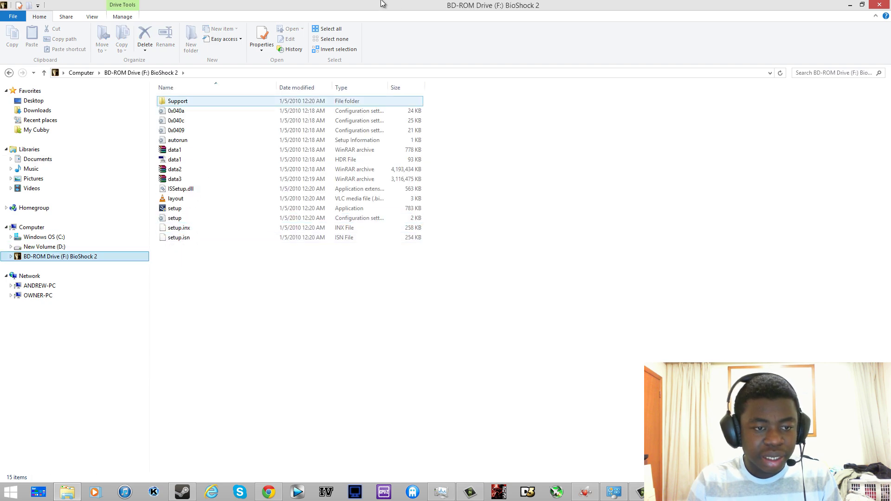
{"action": "key", "text": "super+Down"}
{"action": "key", "text": "super+Up"}
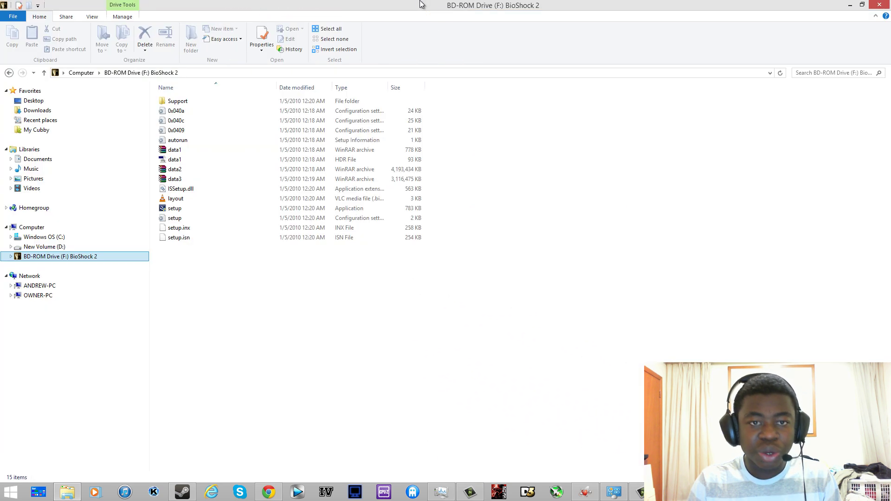